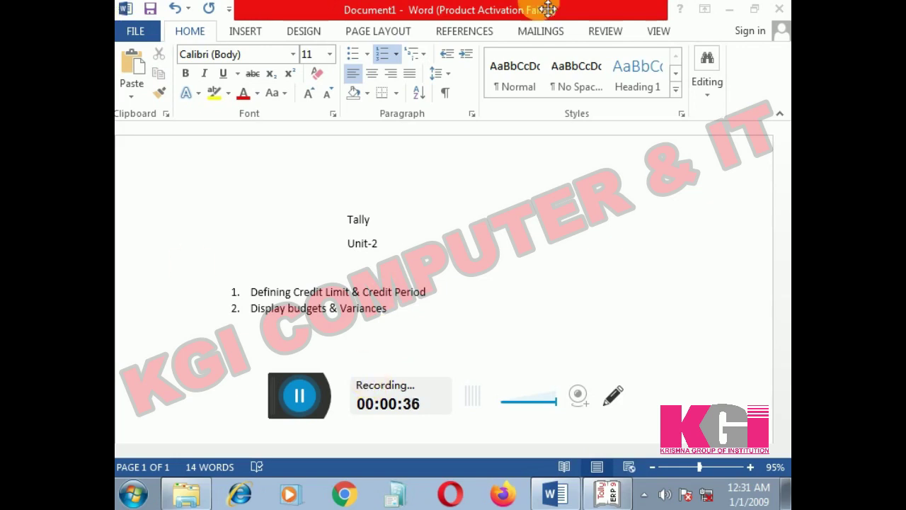
Switch to Tally.ERP 9 and check the bill-wise details setting in the company's Accounting Features.
left_click(606, 493)
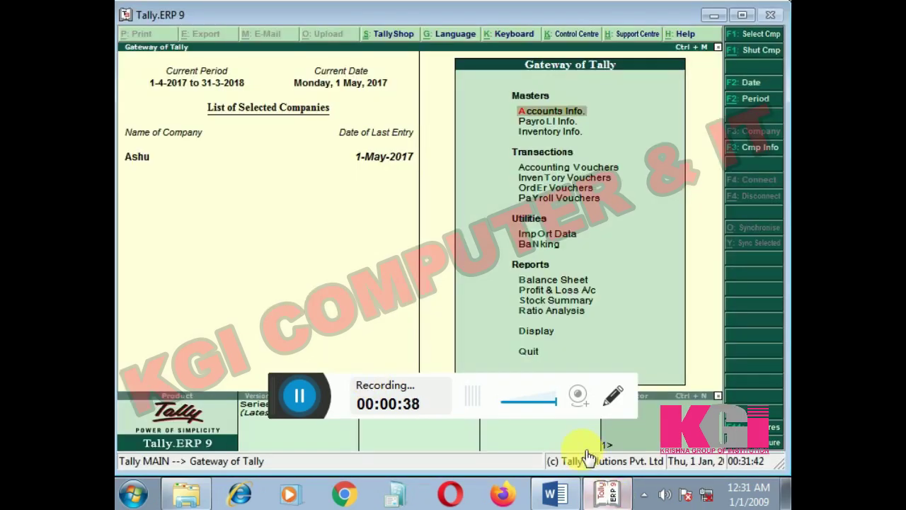
key("F11")
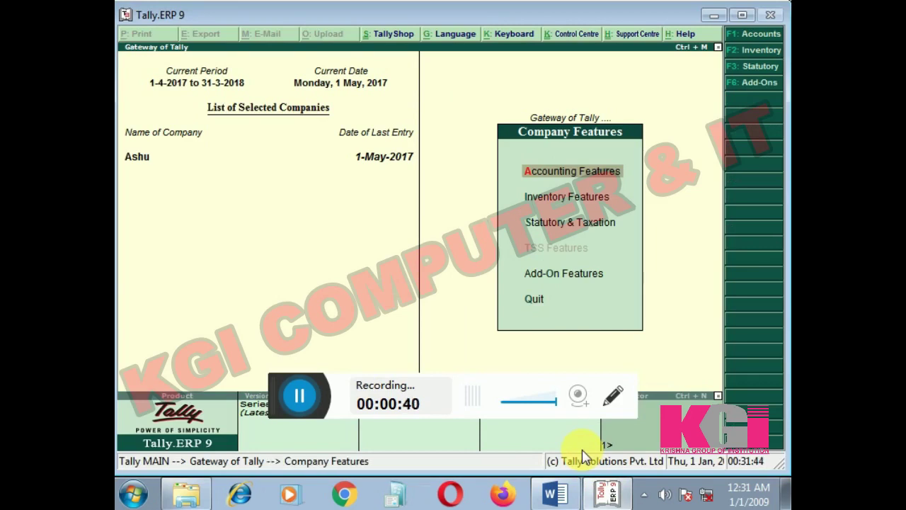
key("Return")
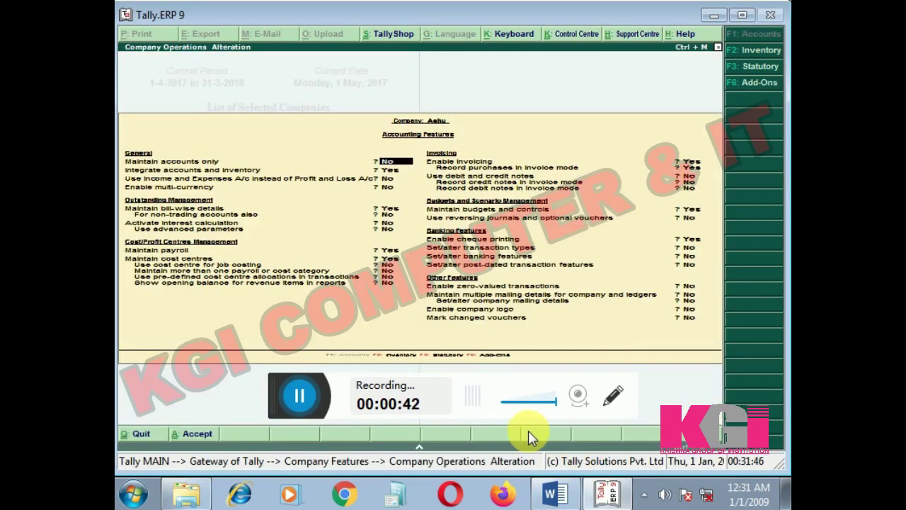
key("Return")
key("Return")
key("Return")
key("Return")
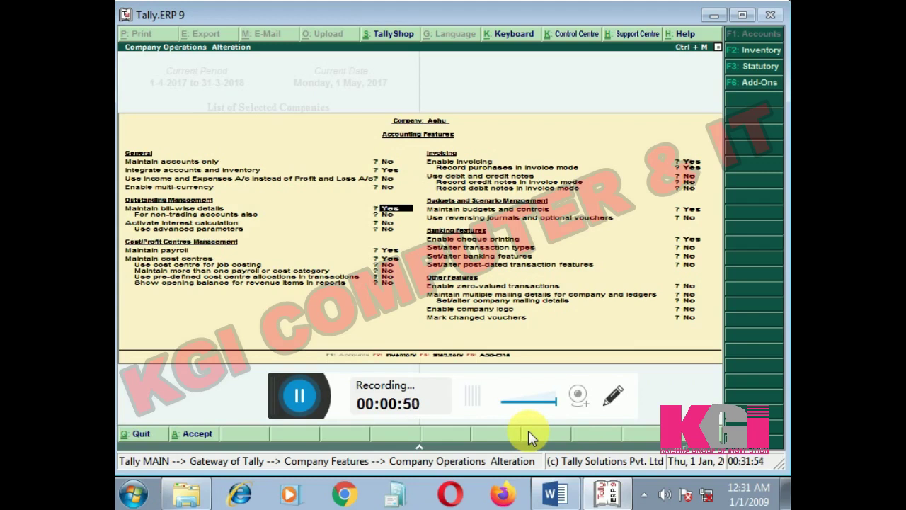
Go through the remaining accounting features, checking the budgets and controls setting, and return to Company Features.
key("Return")
key("Return")
key("Return")
key("Return")
key("Return")
key("Return")
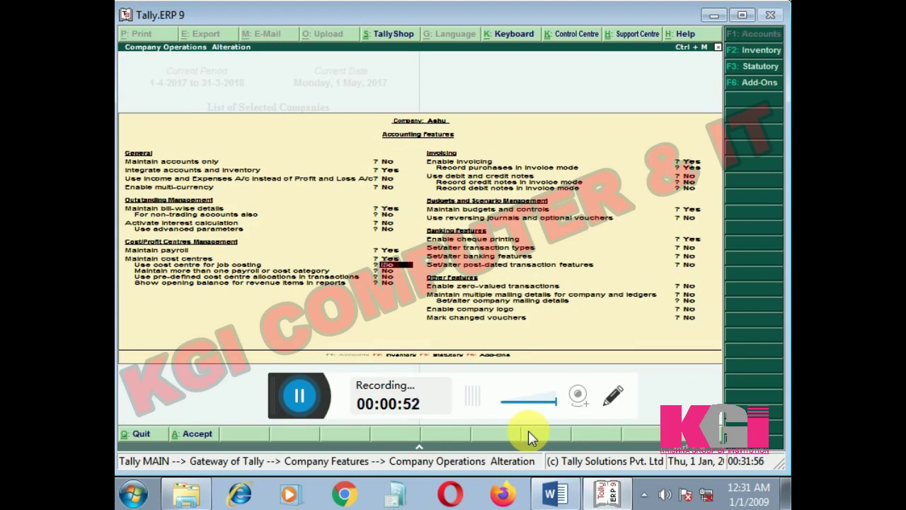
key("Return")
key("Return")
key("Return")
key("Return")
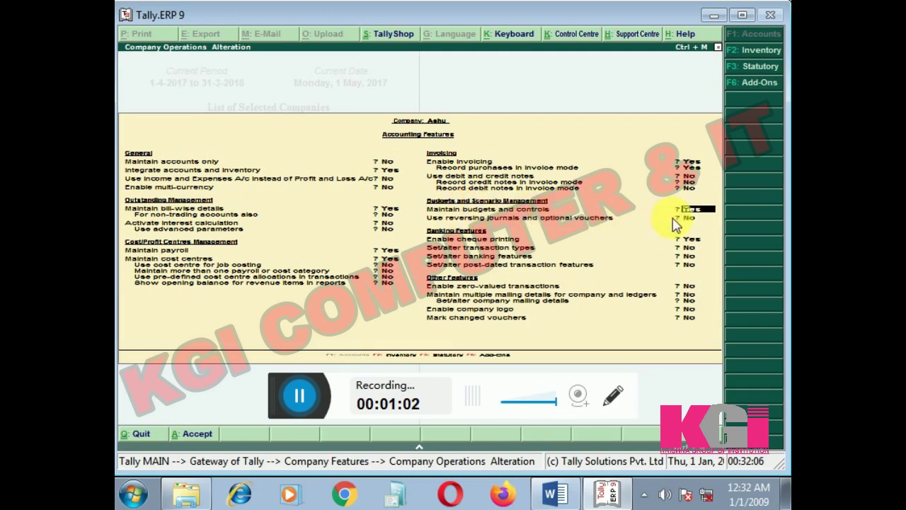
key("Return")
key("Return")
key("Return")
key("Return")
key("Return")
key("Return")
key("Return")
key("Return")
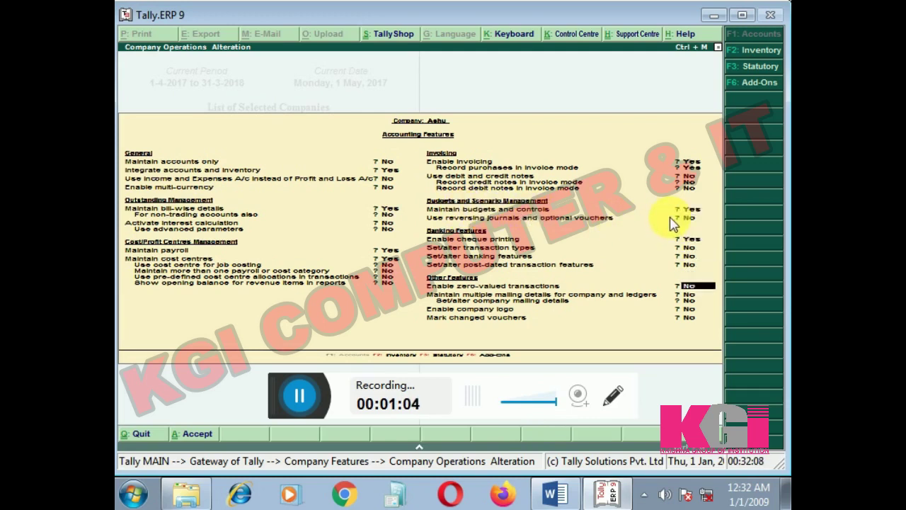
key("Return")
key("Return")
key("Return")
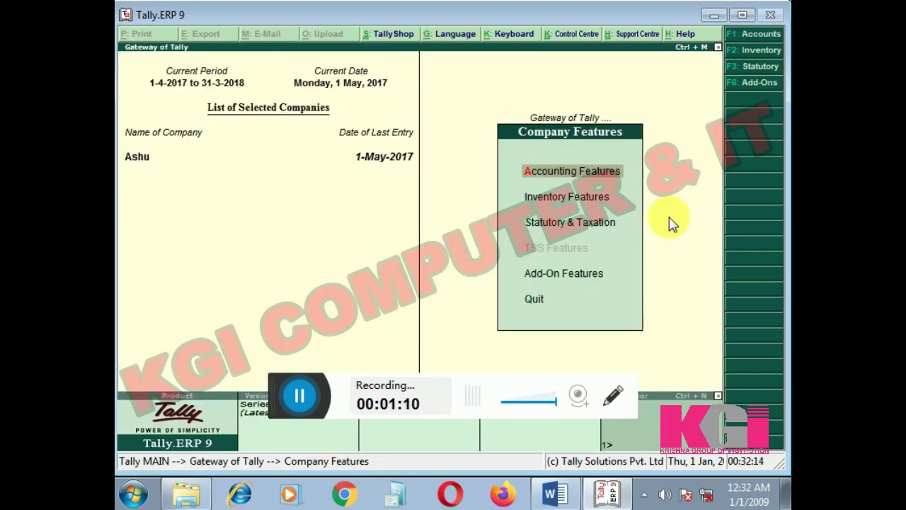
Switch to Word and review the "Defining Credit Limit & Credit Period" topic in the numbered list.
left_click(551, 495)
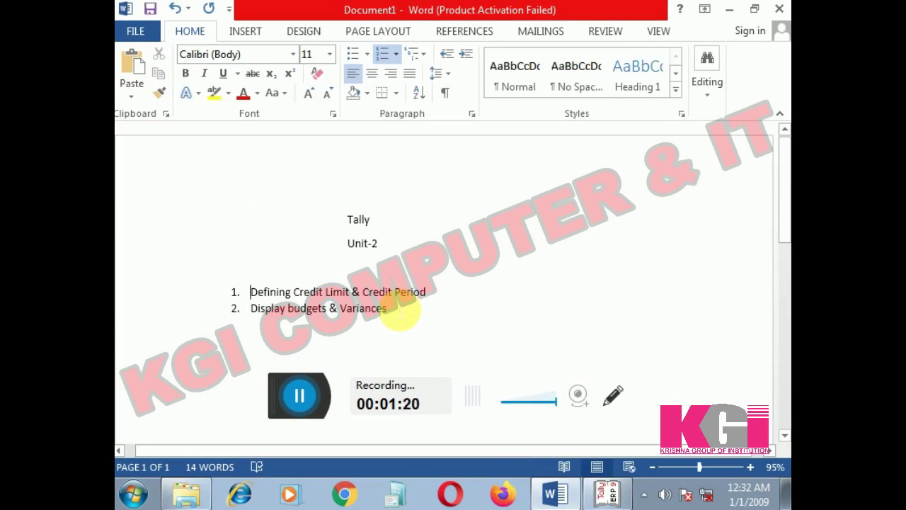
key("Right")
key("Right")
key("Right")
key("Right")
key("Right")
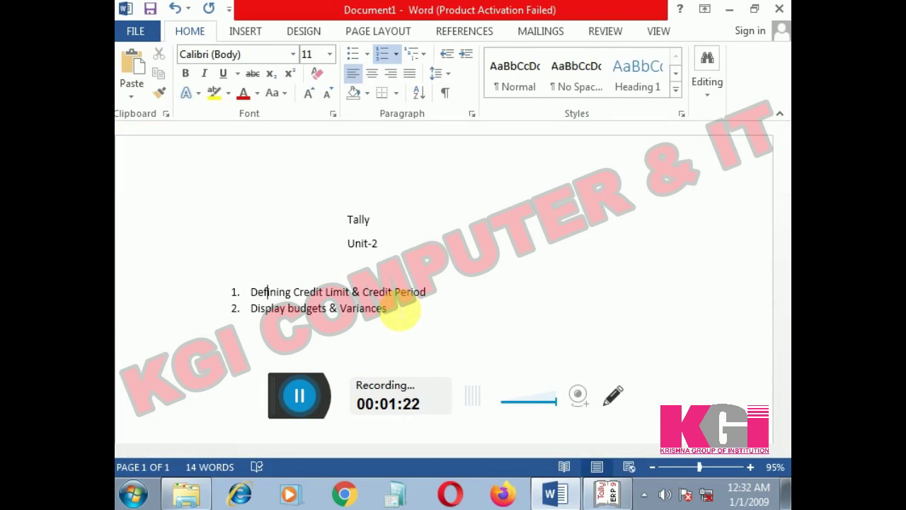
key("Right")
key("Right")
key("Right")
key("Right")
key("Right")
key("Right")
key("Right")
key("Right")
key("Right")
key("Right")
key("Right")
key("Right")
key("Right")
key("Right")
key("Right")
key("Right")
key("Right")
key("Right")
key("Right")
key("Right")
key("Left")
key("Left")
key("Left")
key("Left")
key("Left")
key("Left")
key("Left")
key("Left")
key("Left")
key("Left")
key("Left")
key("Left")
key("Left")
key("Left")
key("Left")
key("Left")
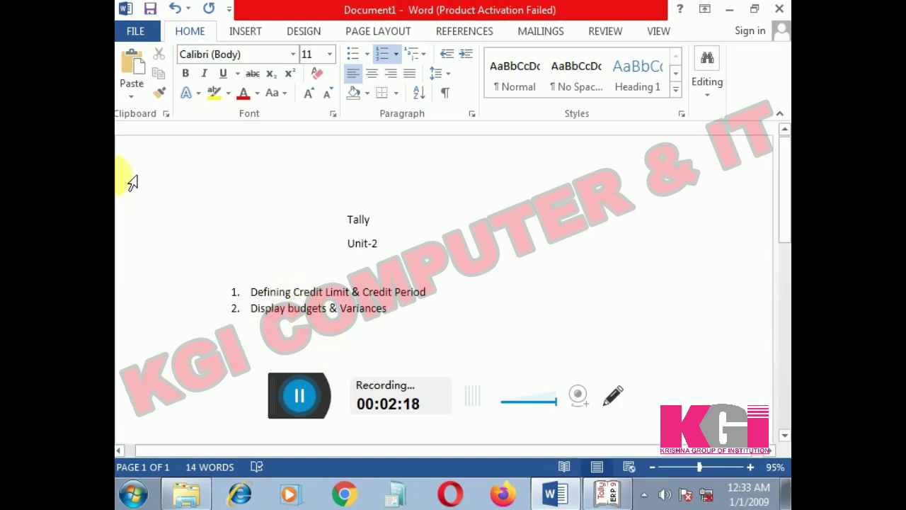
Switch back to Tally.ERP 9 and start a new single ledger named Ravi Traders under the Sundry Debtors group.
left_click(607, 493)
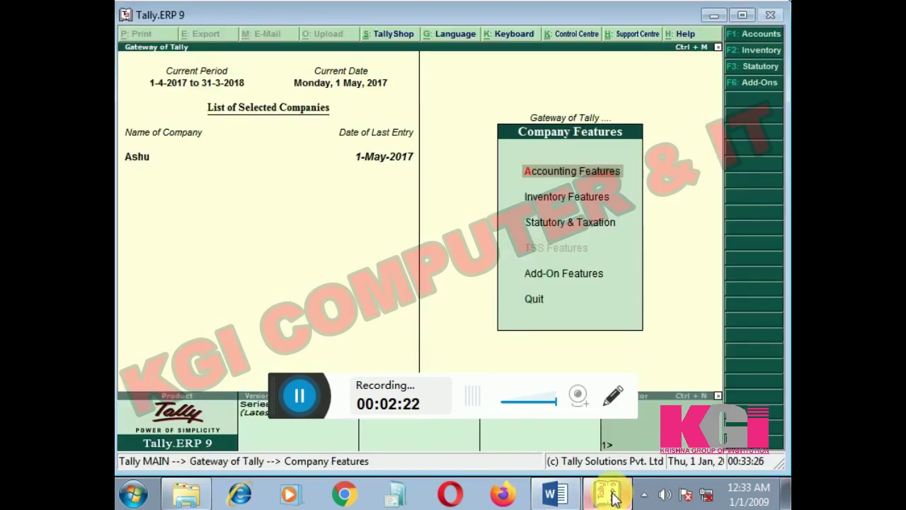
key("Escape")
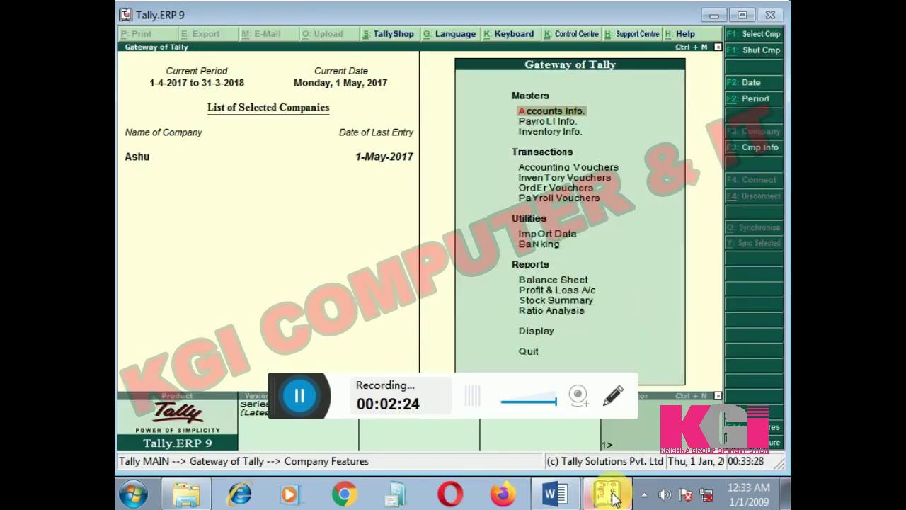
key("Return")
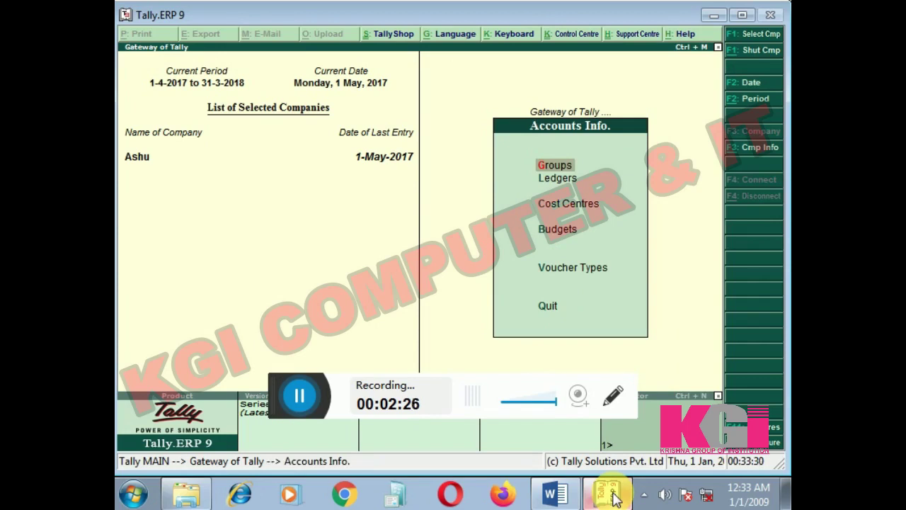
key("Down")
key("Return")
key("Return")
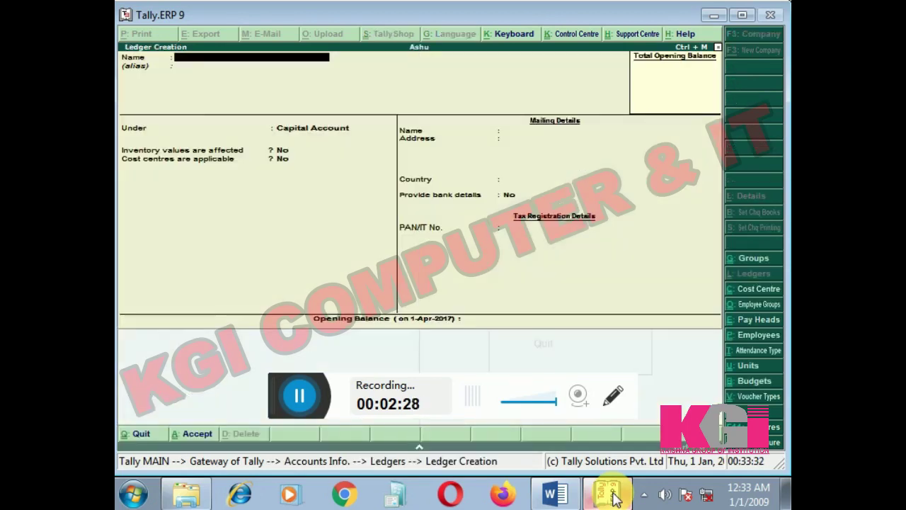
type("Ravi Traders")
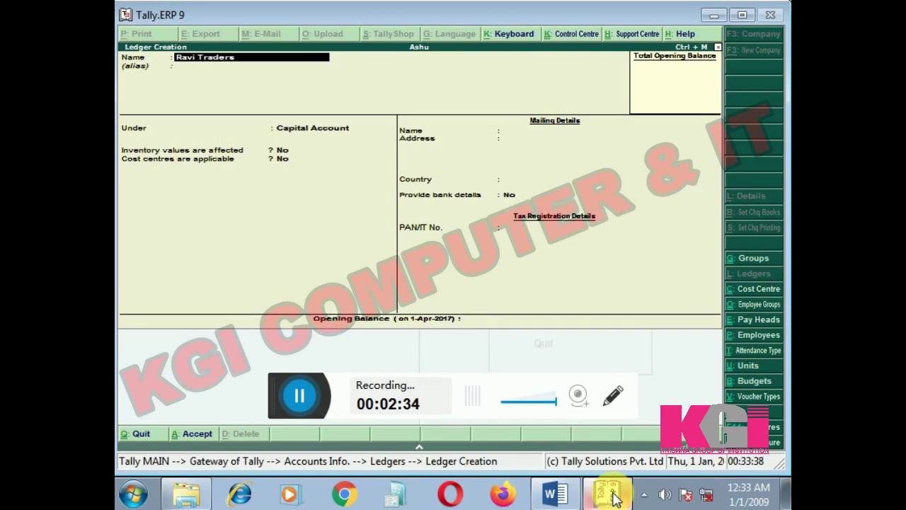
key("Return")
key("Return")
type("Sun")
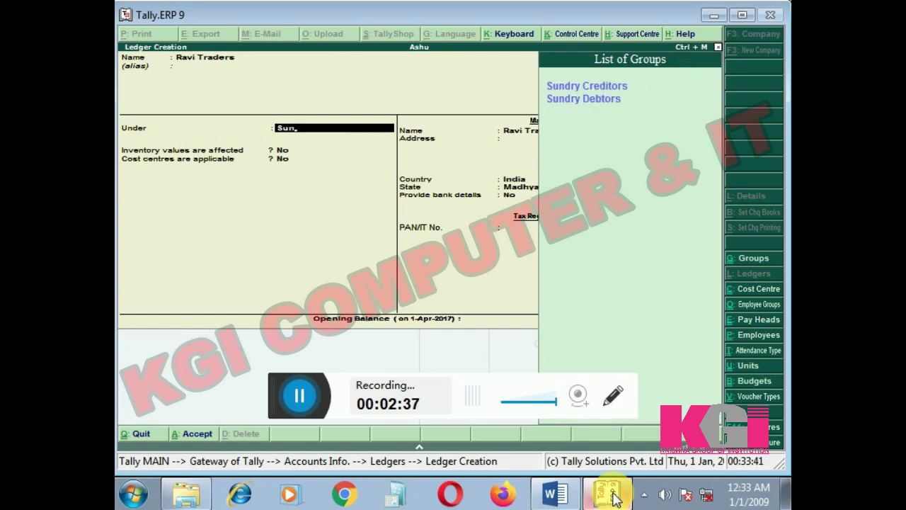
key("Down")
key("Down")
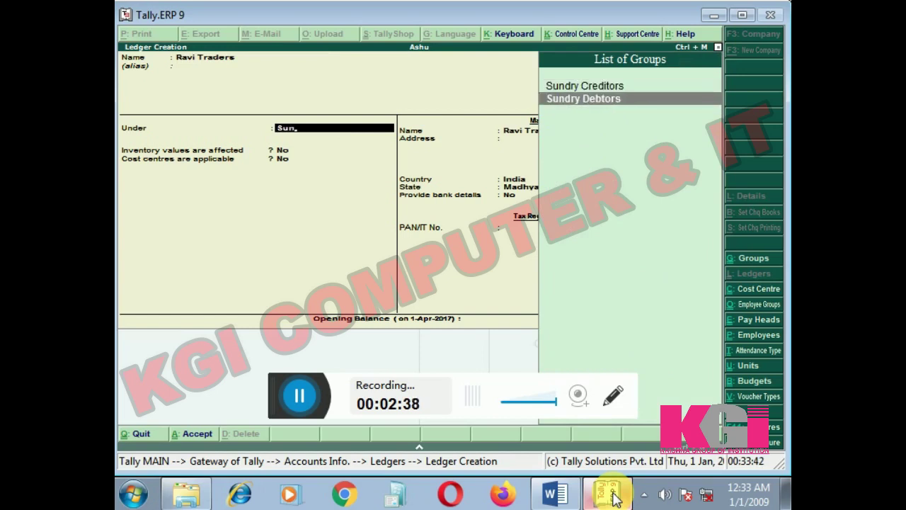
key("Return")
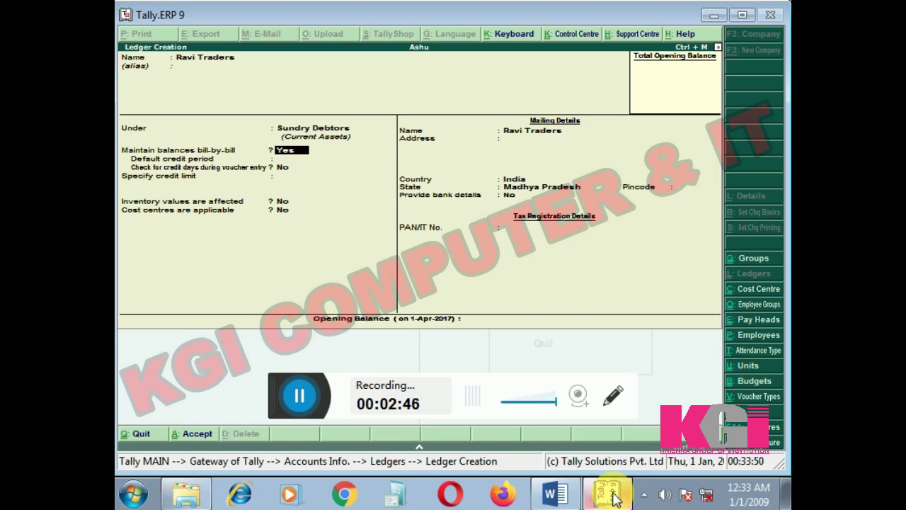
Keep bill-by-bill balances on for the ledger and set its default credit period to 30 days and credit limit to 15,000.
key("Return")
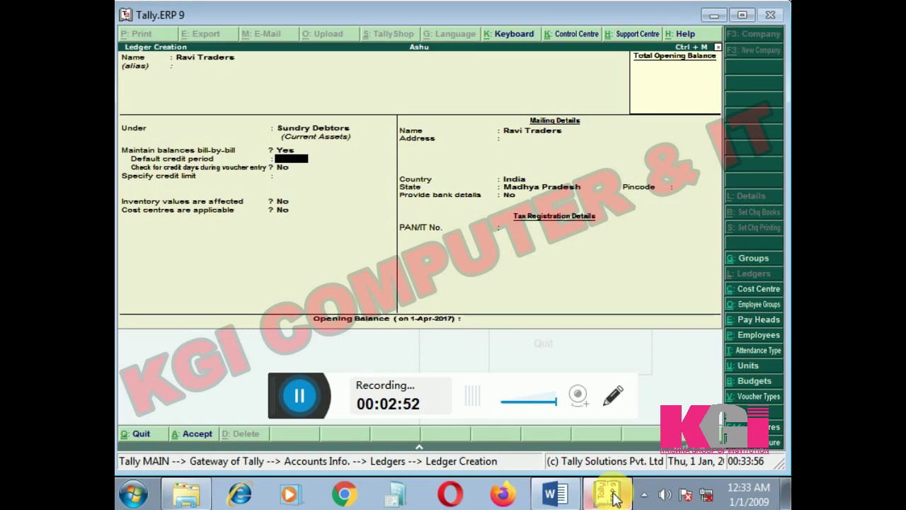
type("30")
key("Return")
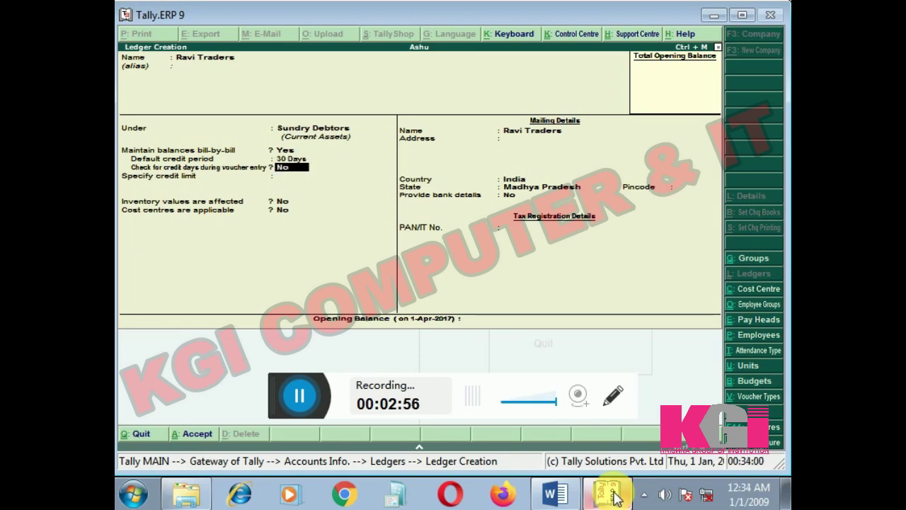
key("Return")
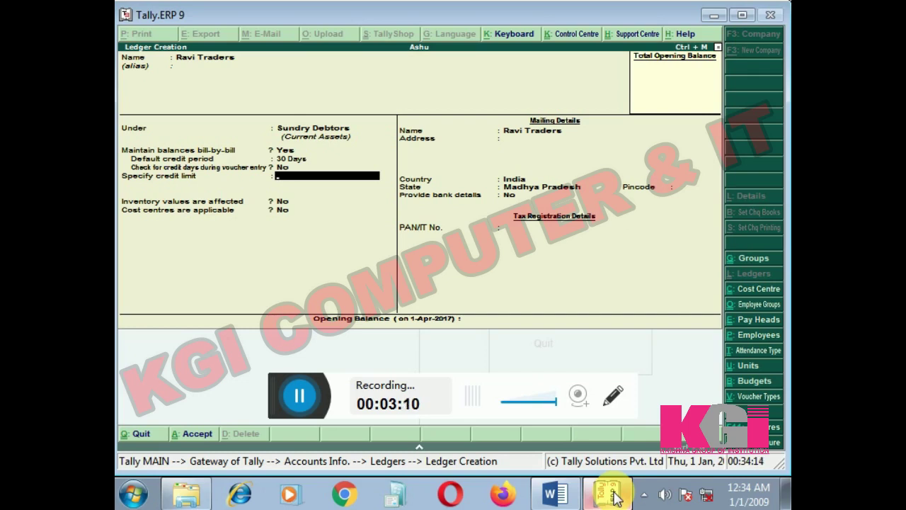
type("16000")
key("Return")
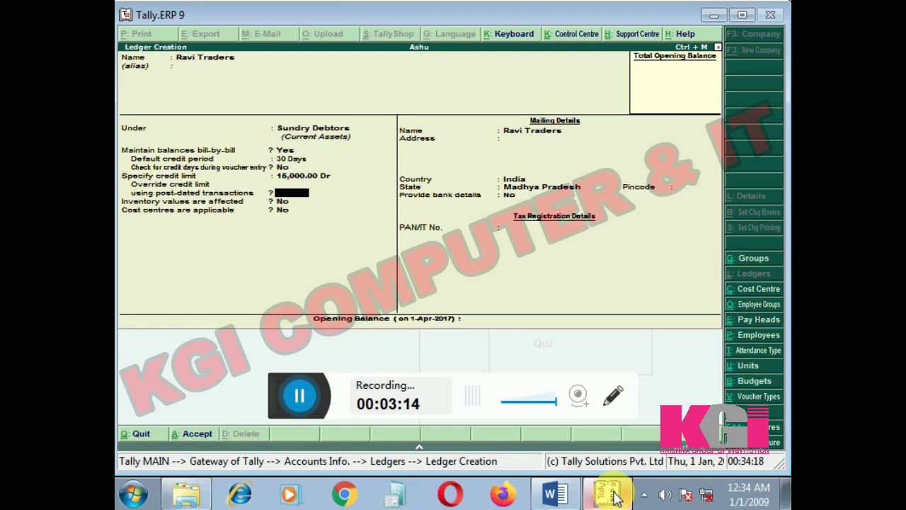
key("BackSpace")
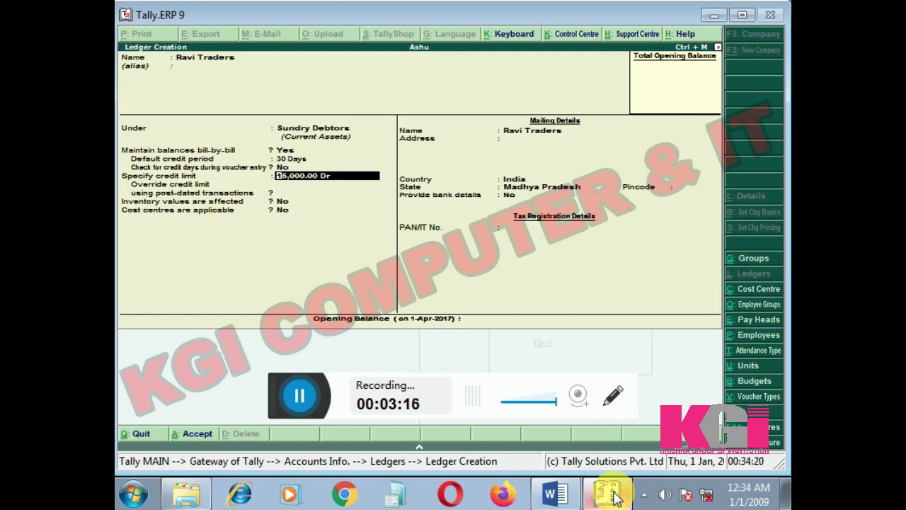
key("Return")
key("Return")
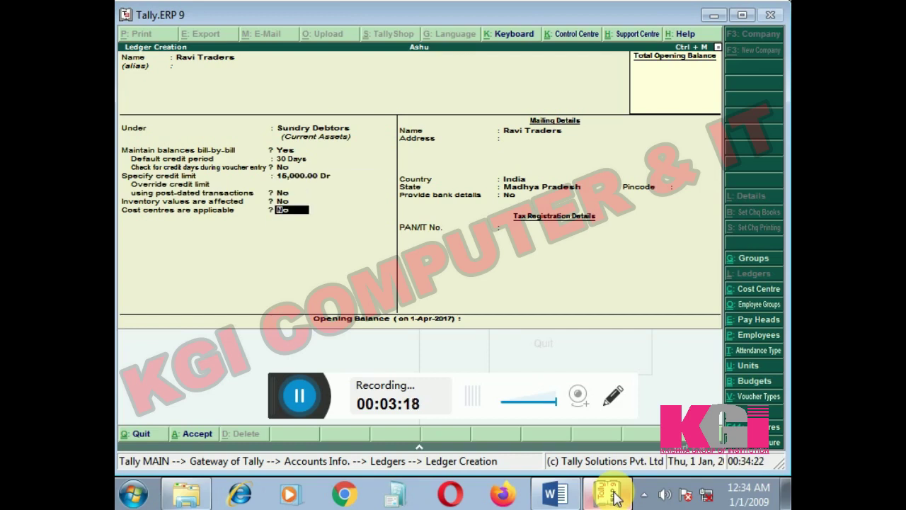
Leave the remaining ledger fields at their defaults, save the Ravi Traders ledger and return to the Gateway of Tally.
key("Return")
key("Return")
key("Return")
key("Return")
key("Return")
key("Return")
key("Return")
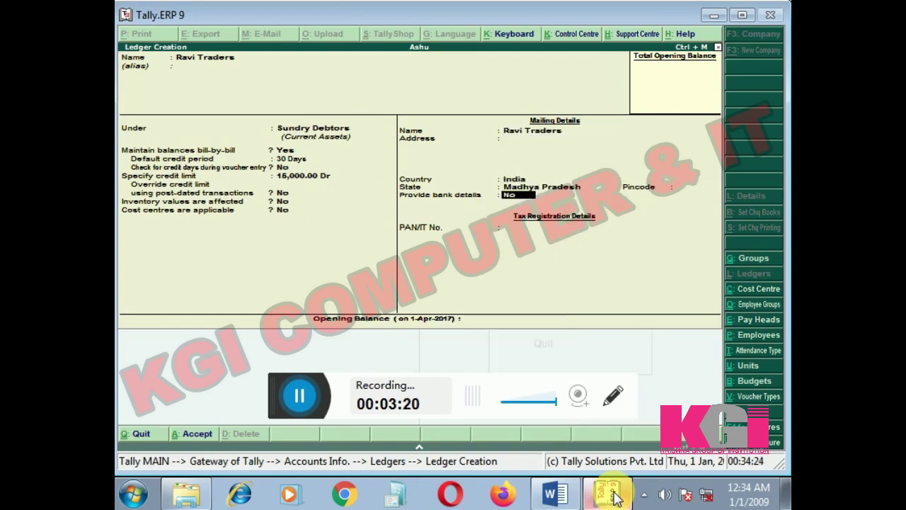
key("Return")
key("ctrl+a")
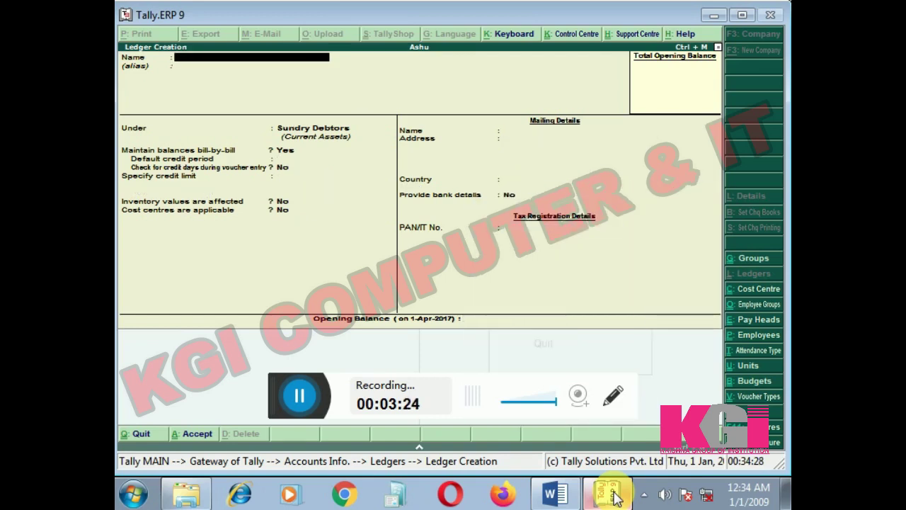
key("Escape")
key("Return")
key("Escape")
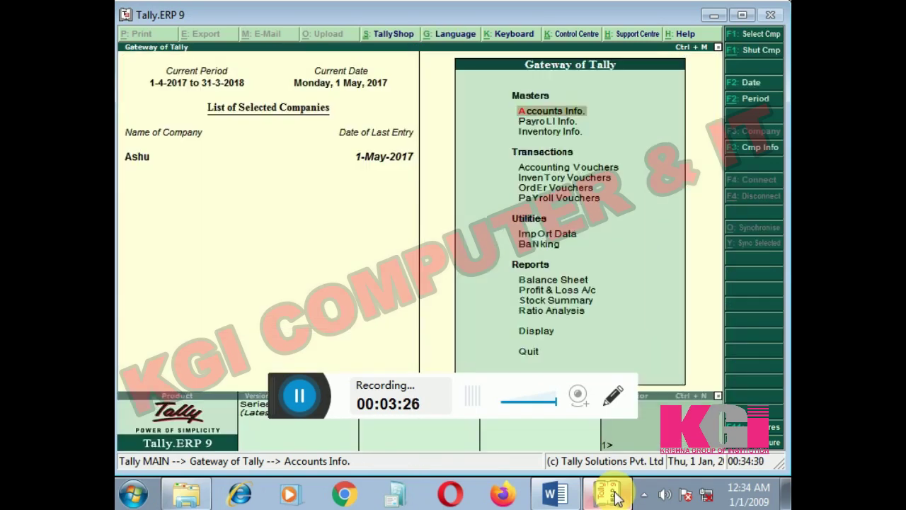
Start a sales voucher in accounting invoice mode with reference number 2323.
key("Down")
key("Down")
key("Down")
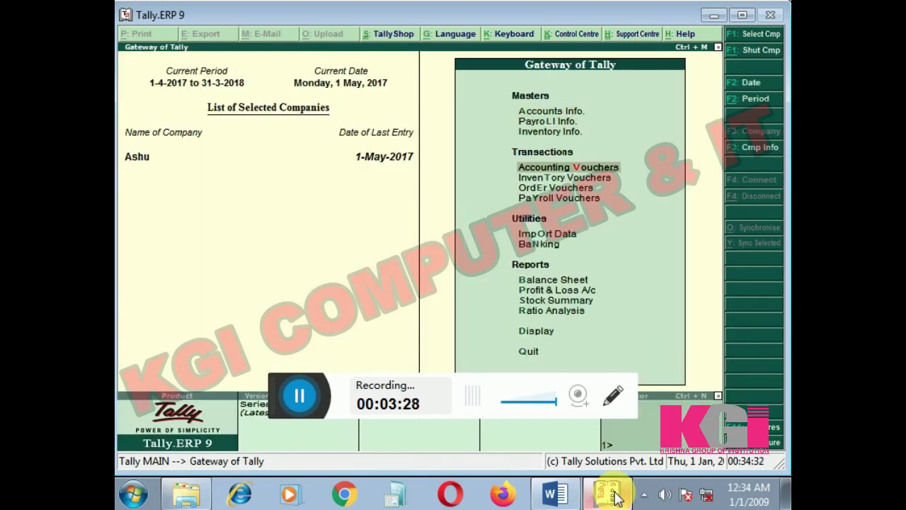
key("Return")
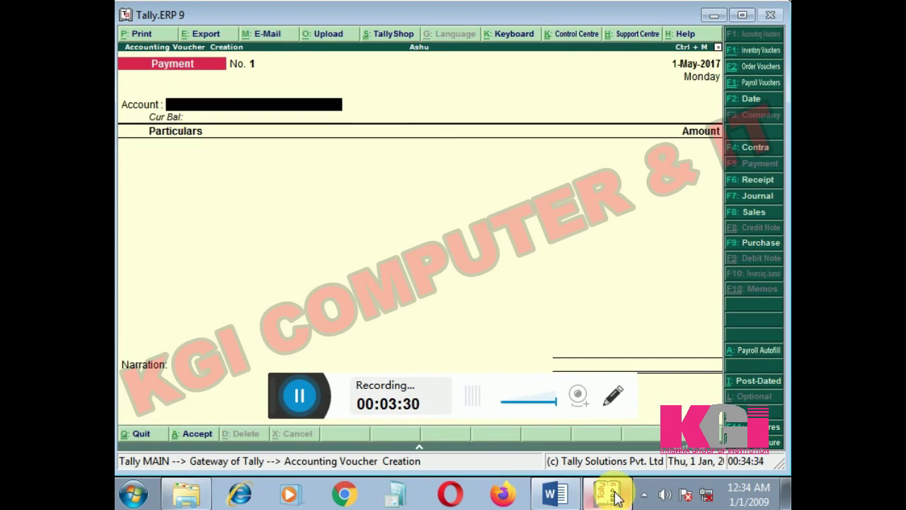
key("F8")
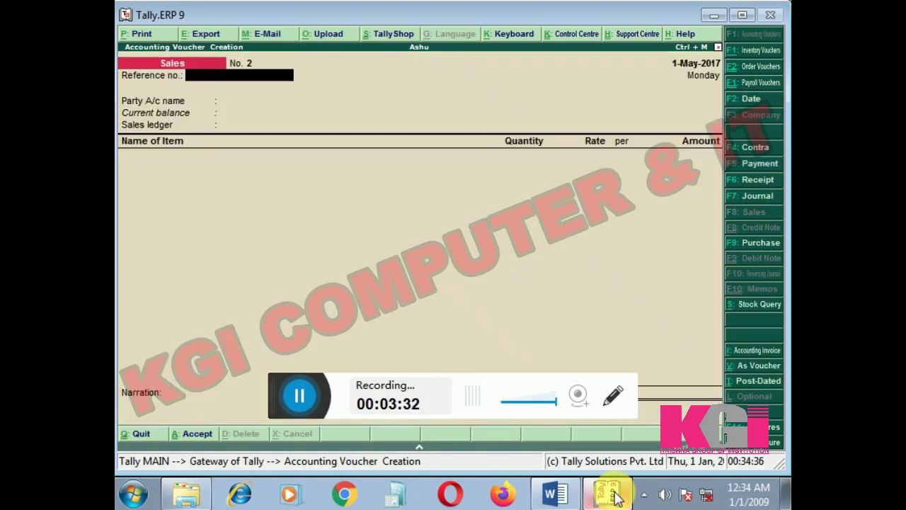
key("ctrl+i")
type("2323")
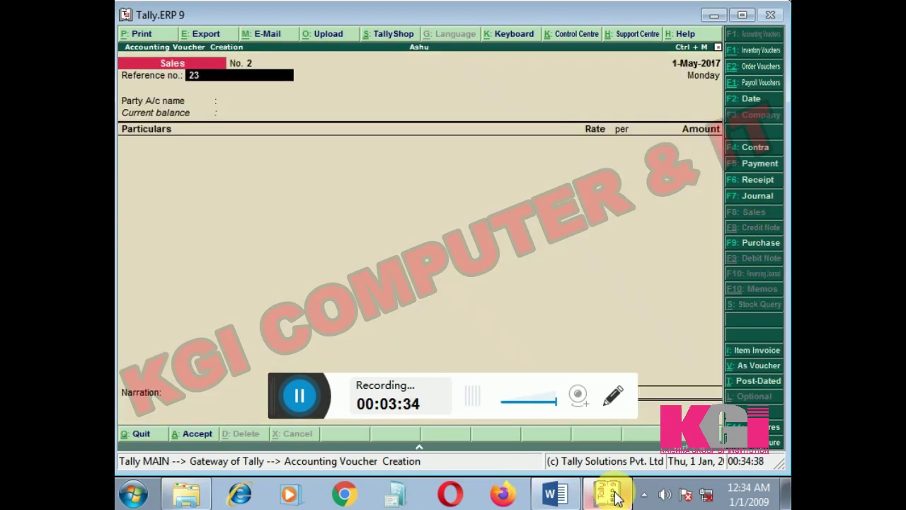
key("Return")
Choose Ravi Traders as the sales voucher's party account and accept the party details with their default entries.
key("Down")
key("Down")
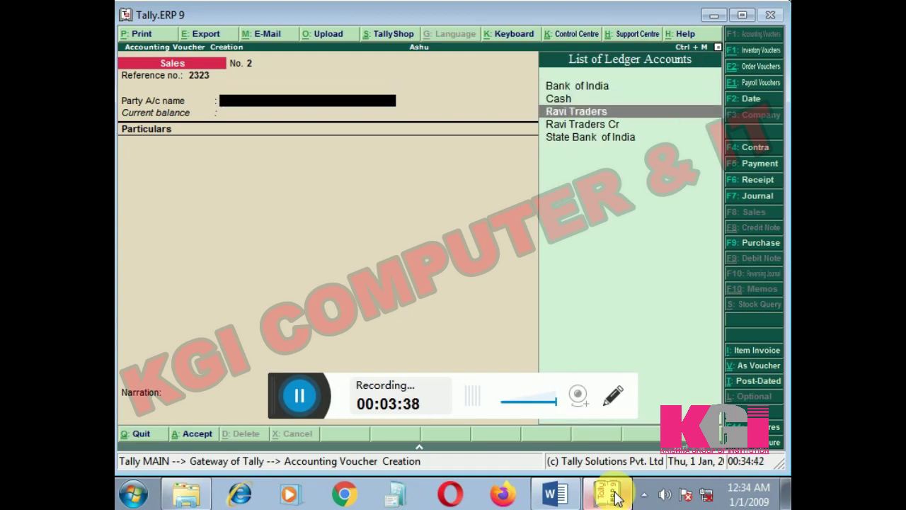
key("Return")
key("Return")
key("Return")
key("Return")
key("Return")
key("Return")
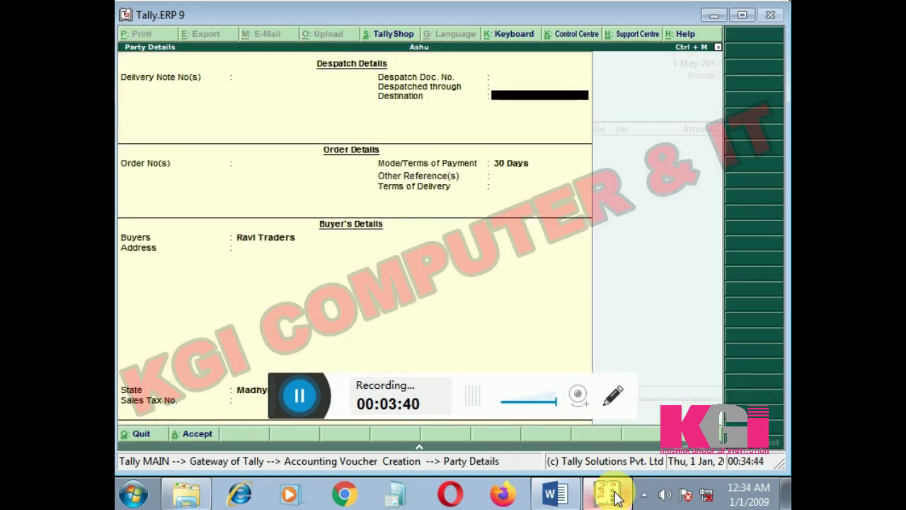
key("Return")
key("Return")
key("Return")
key("Return")
key("Return")
key("Return")
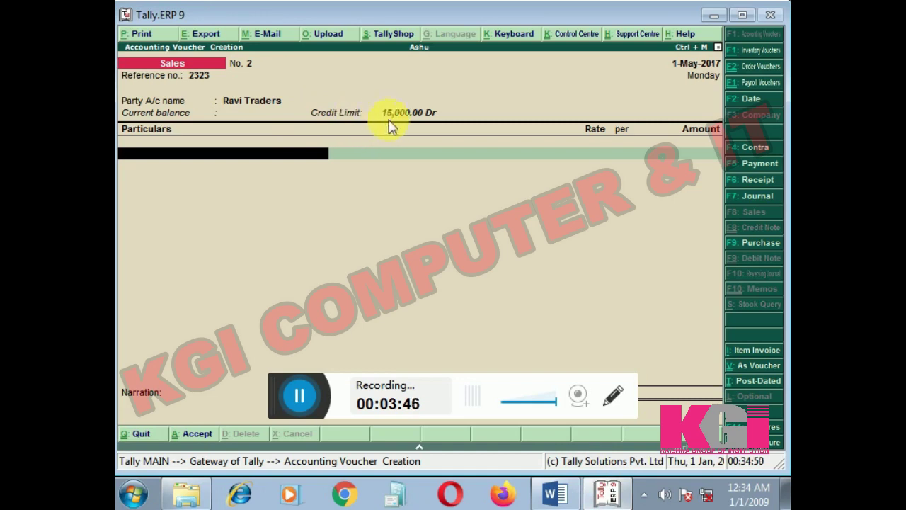
Add the Sales ledger as the voucher's particulars entry with an amount of 17,000.
key("space")
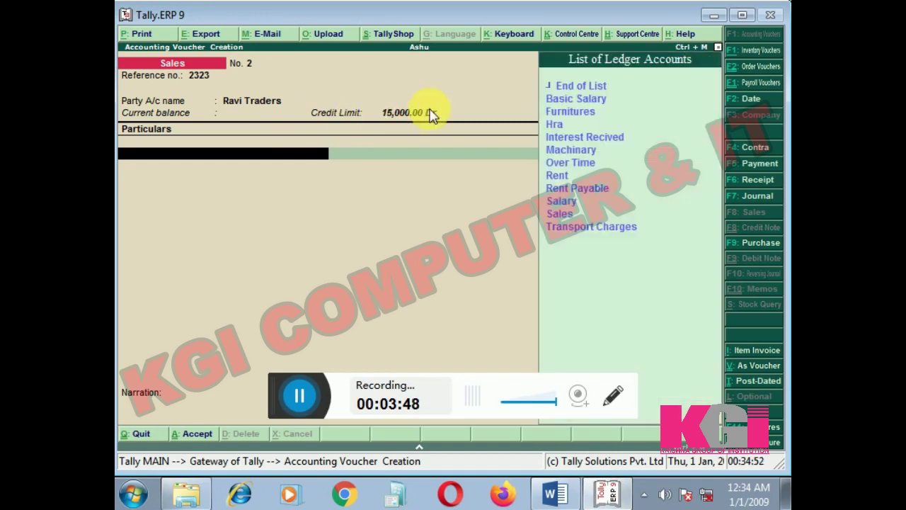
key("Down")
key("Down")
key("Down")
key("Down")
key("Down")
key("Down")
key("Down")
key("Down")
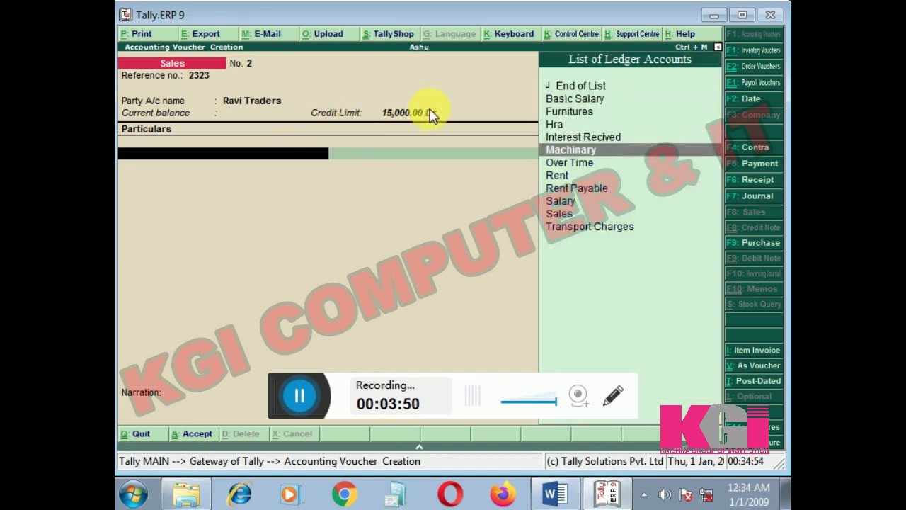
key("Down")
key("Down")
key("Return")
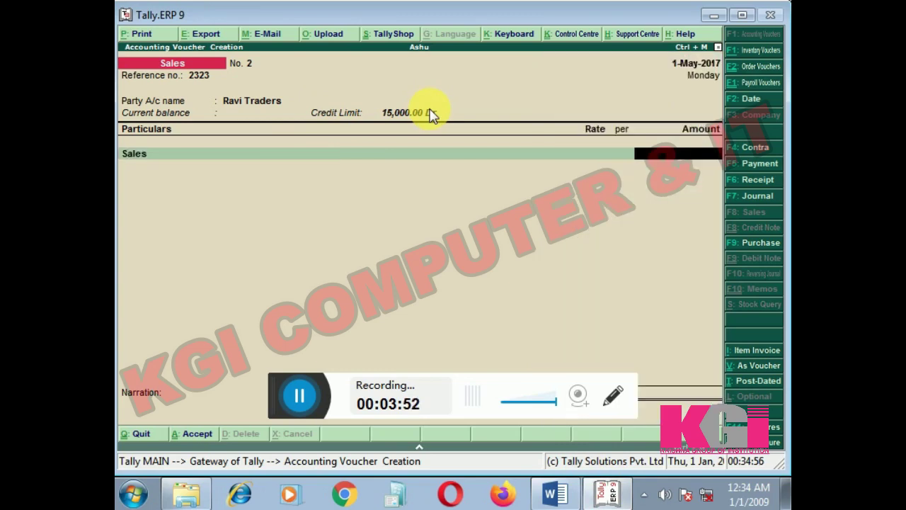
type("17,000")
key("Return")
key("Return")
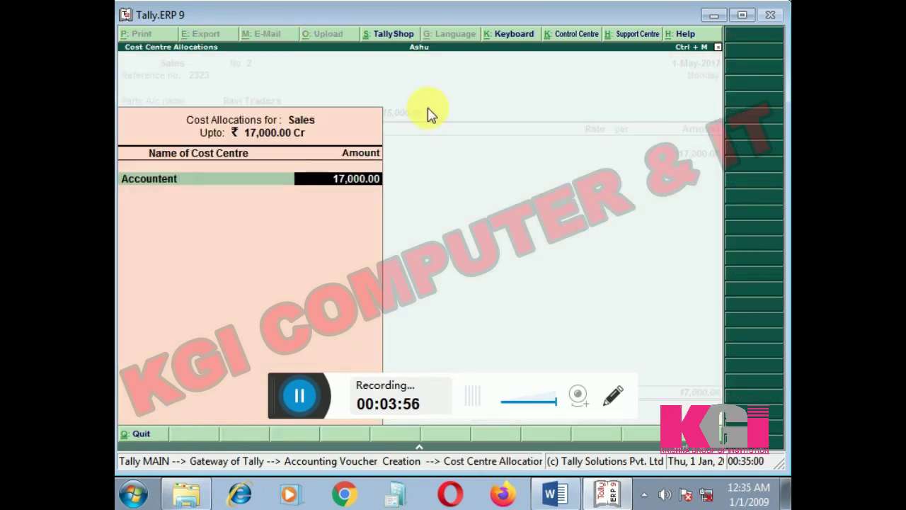
key("Return")
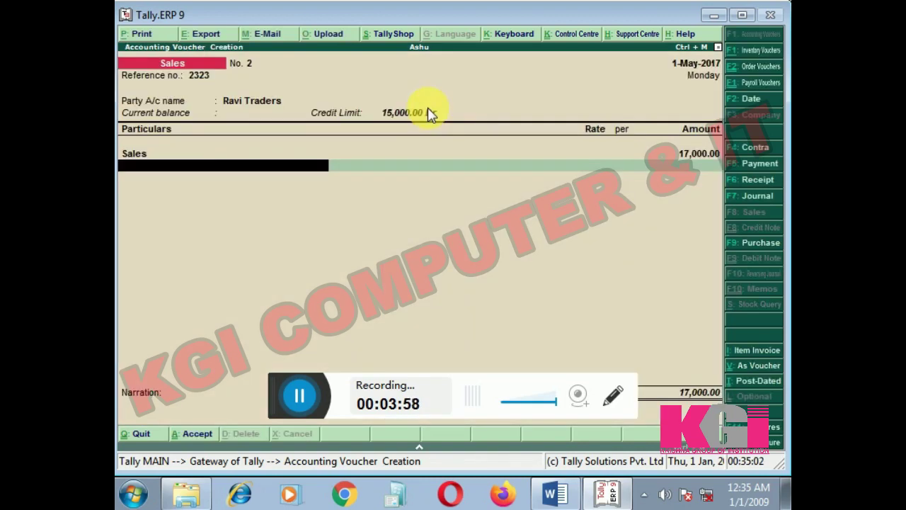
key("BackSpace")
key("BackSpace")
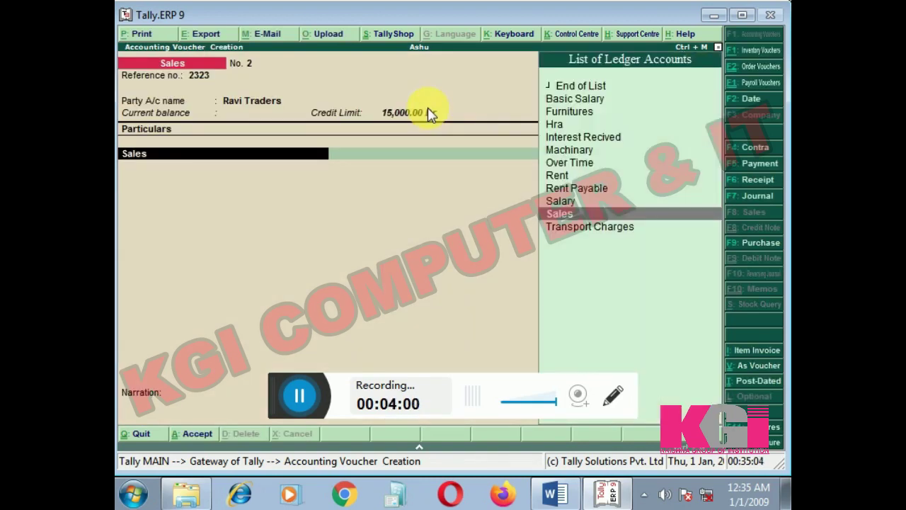
key("Return")
key("Return")
key("space")
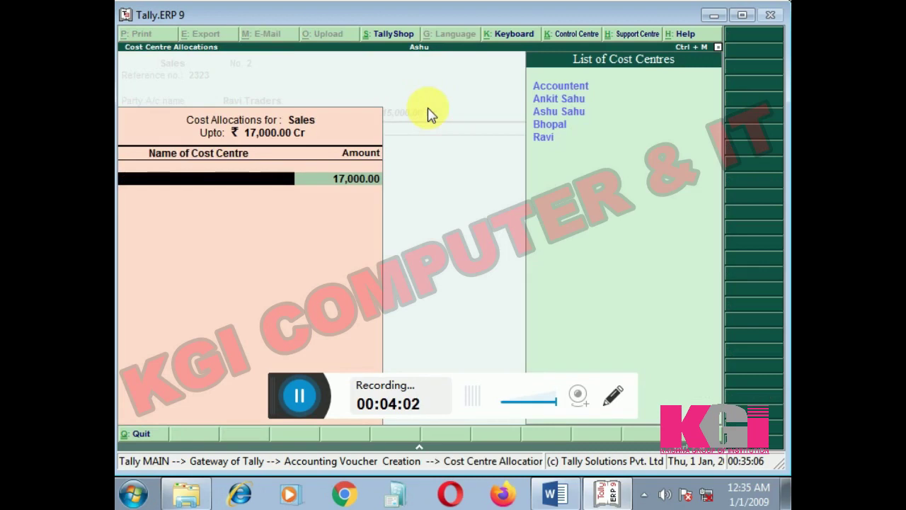
key("Escape")
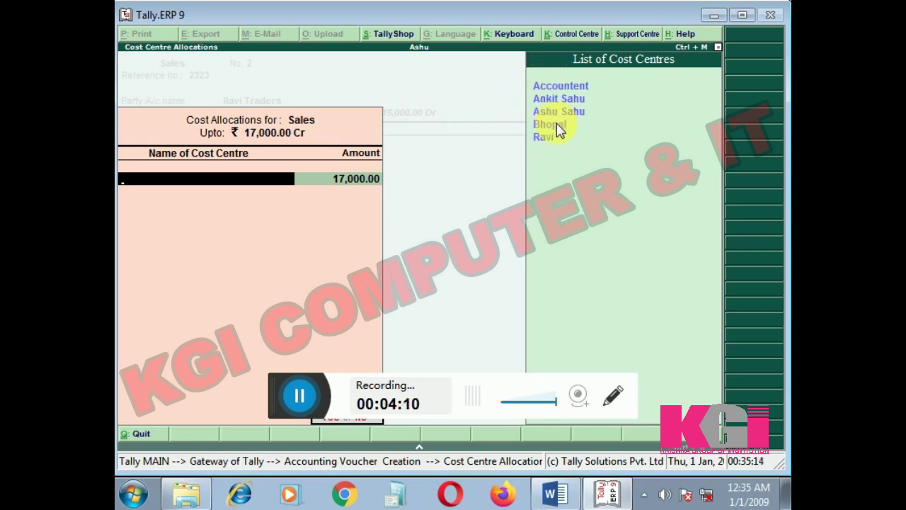
key("Escape")
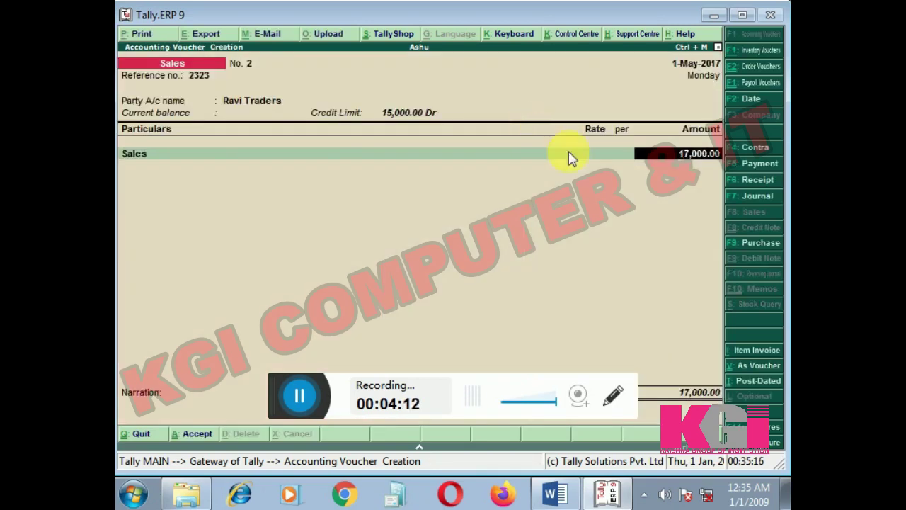
Allocate the full 17,000 sales amount to the Bhopal cost centre and finish the particulars list.
key("Return")
key("BackSpace")
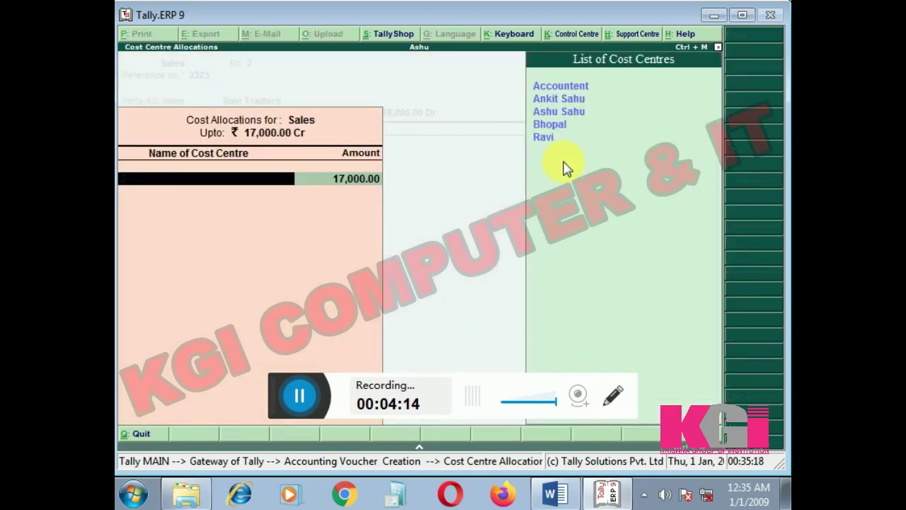
key("Down")
key("Down")
key("Down")
key("Down")
key("Return")
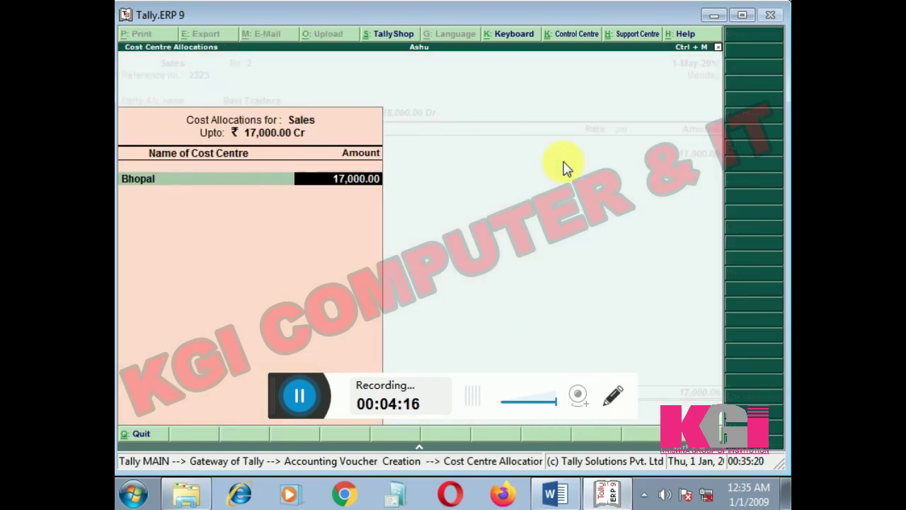
key("Return")
key("Return")
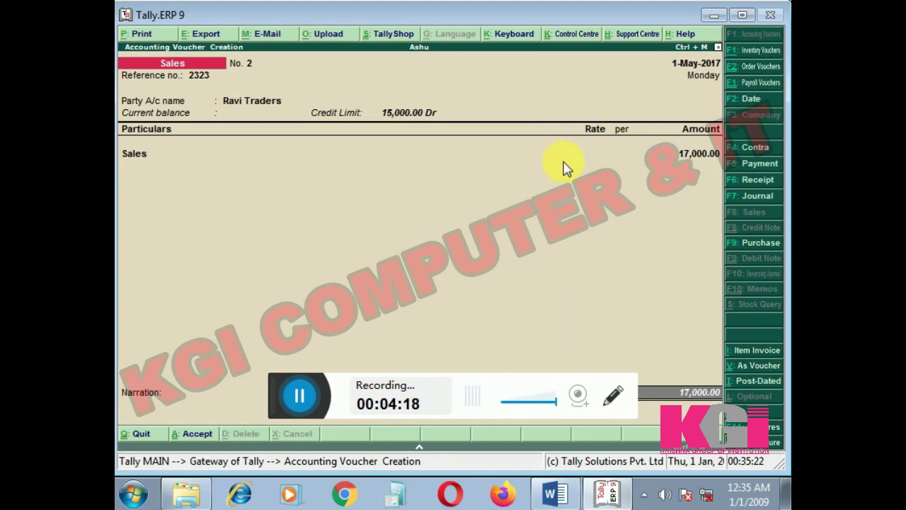
Try to save the voucher with the 17,000 sales amount, and bring the whole credit limit error message into view.
key("Return")
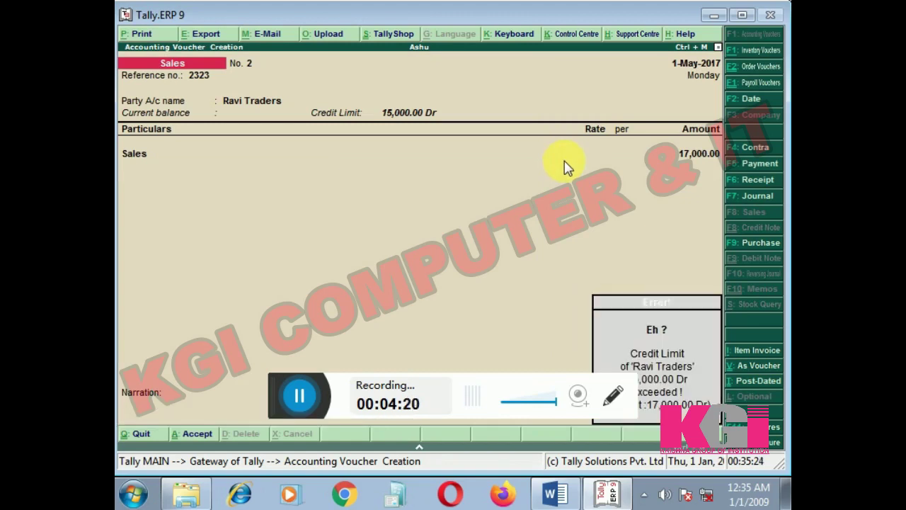
key("Return")
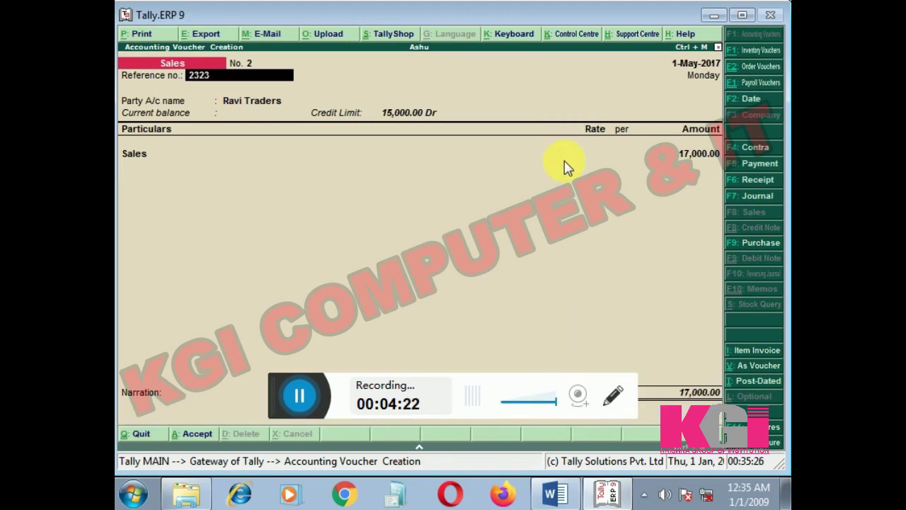
key("Return")
key("Return")
key("Return")
key("Return")
key("Return")
key("Return")
key("Return")
key("Return")
key("Return")
key("Return")
key("Return")
key("Return")
key("Return")
key("Return")
key("Return")
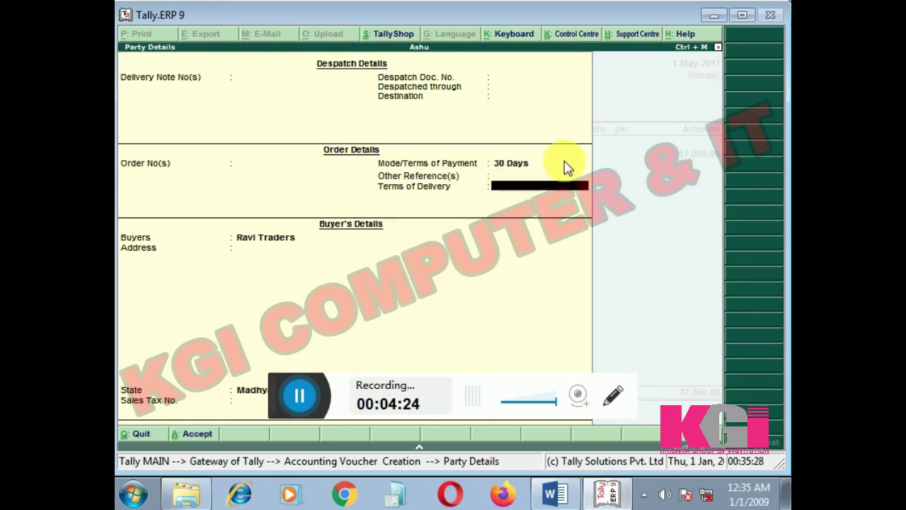
key("Return")
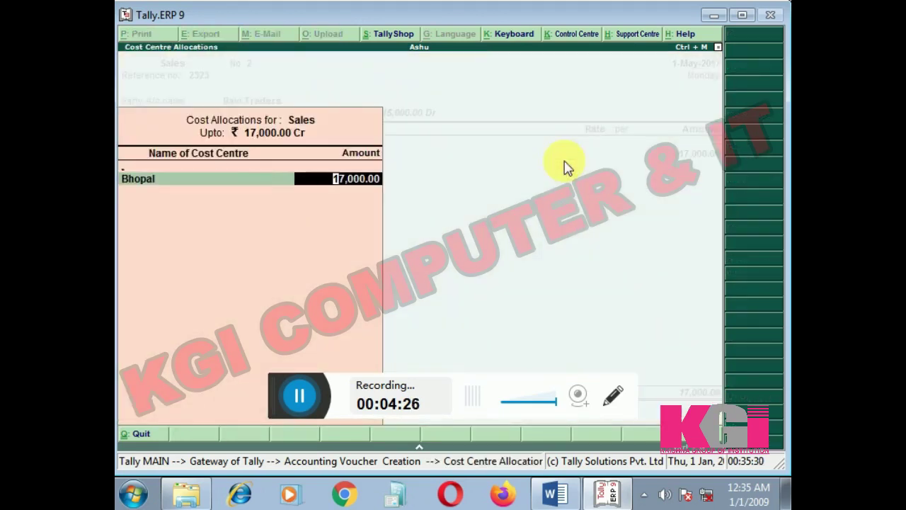
key("Return")
key("Return")
key("Return")
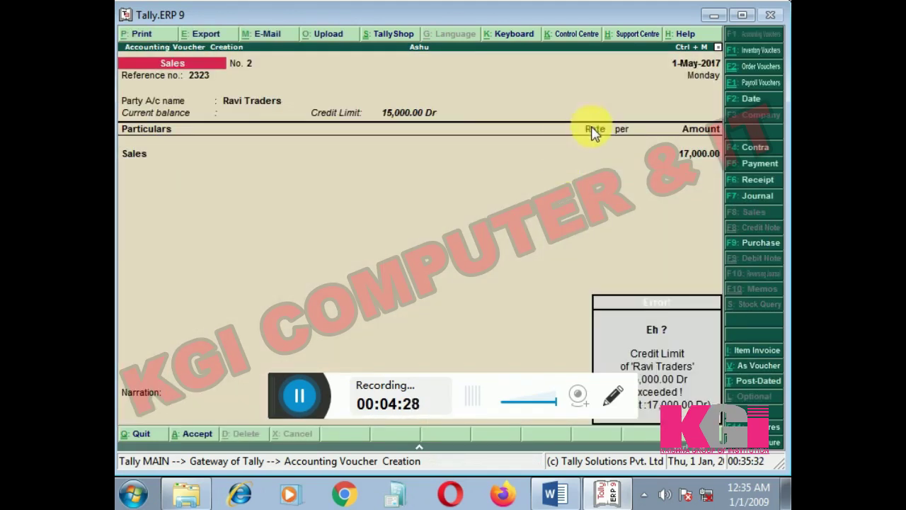
left_click(426, 446)
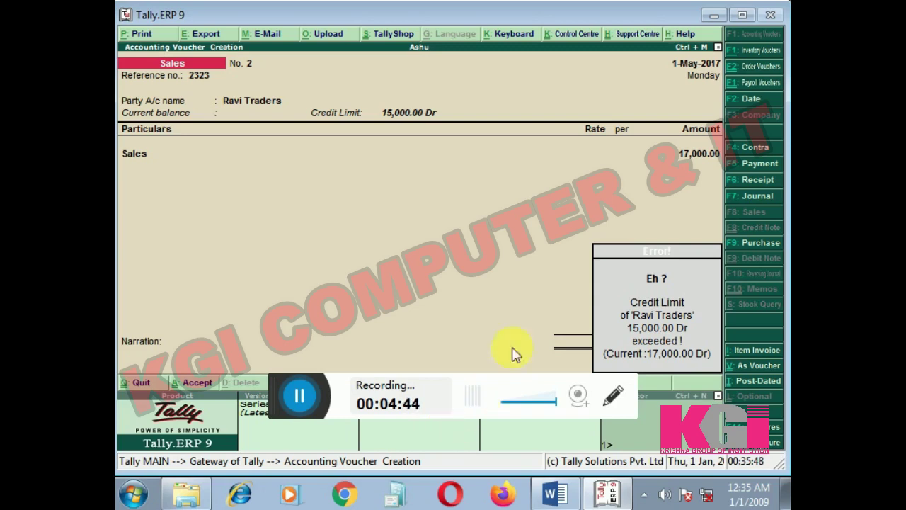
Keep the existing reference, party and despatch details and set the voucher's sales amount to 15,000.
key("Return")
key("Return")
key("Return")
key("Return")
key("Return")
key("Return")
key("Return")
key("Return")
key("Return")
key("Return")
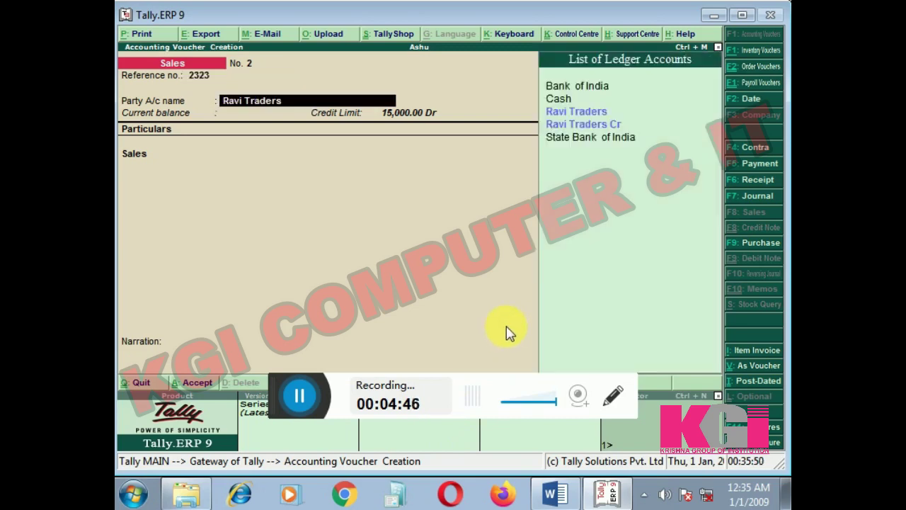
key("Return")
key("Return")
key("Return")
key("Return")
key("Return")
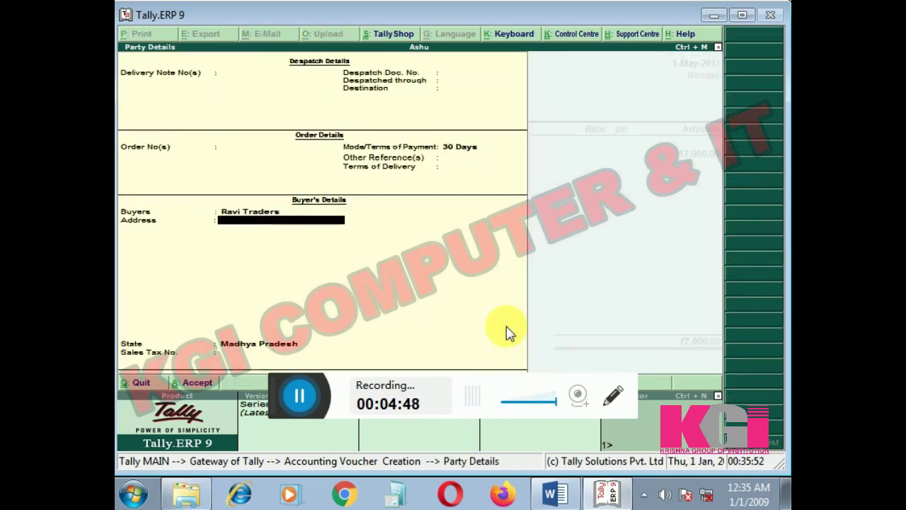
key("Return")
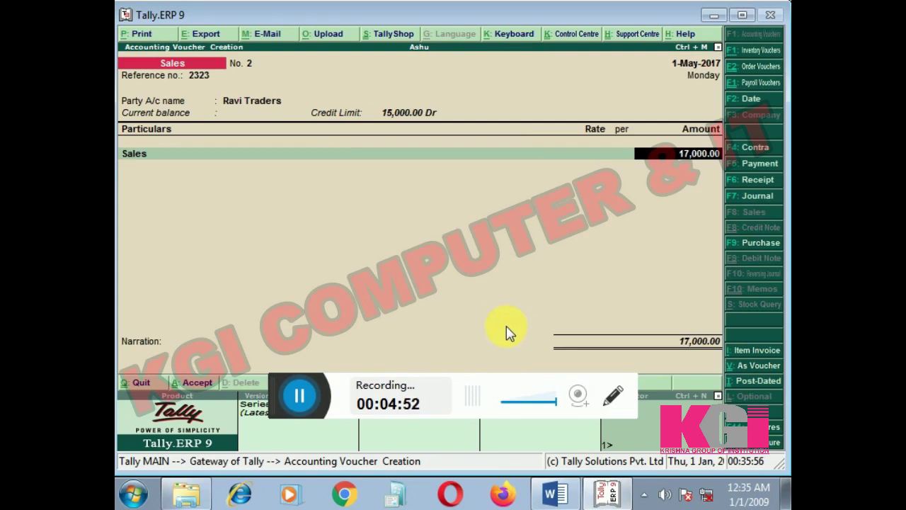
type("1500")
type("0")
key("Return")
Set the Bhopal cost centre's allocation to 15,000 and finish the particulars list.
key("Return")
key("Return")
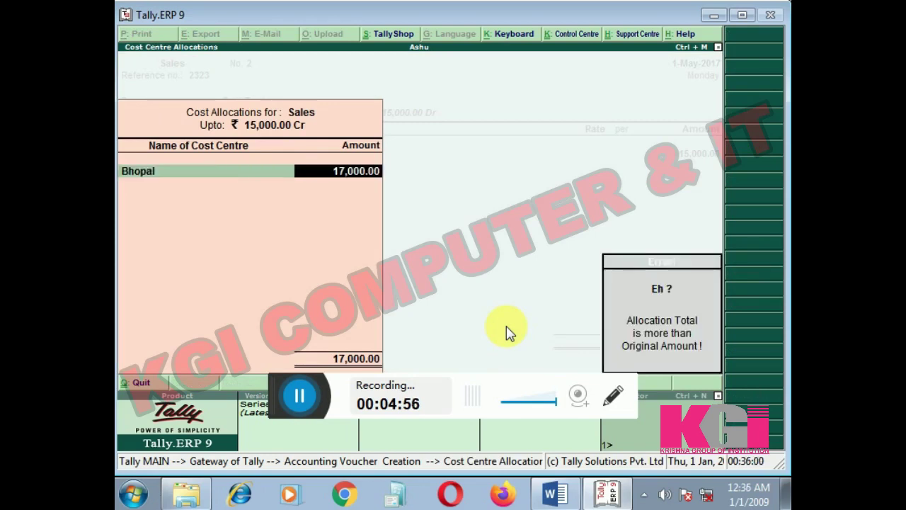
key("Return")
type("15000")
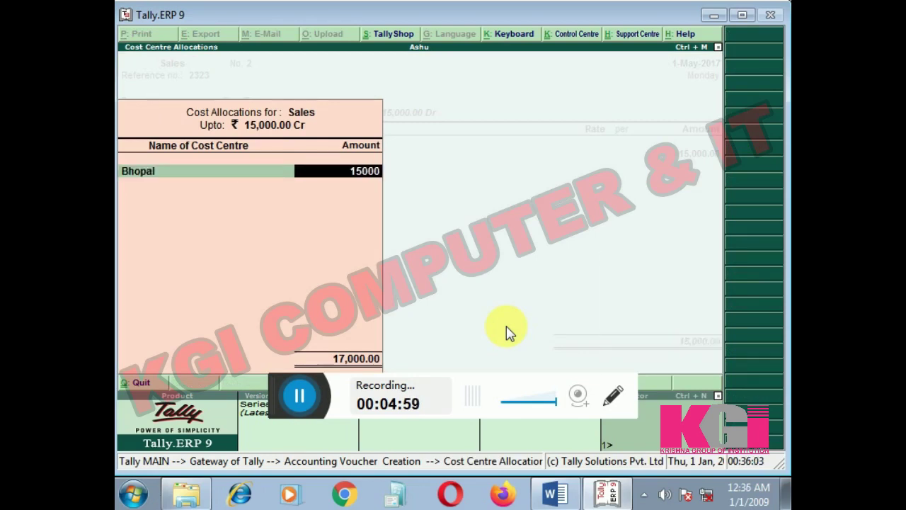
key("Return")
key("Return")
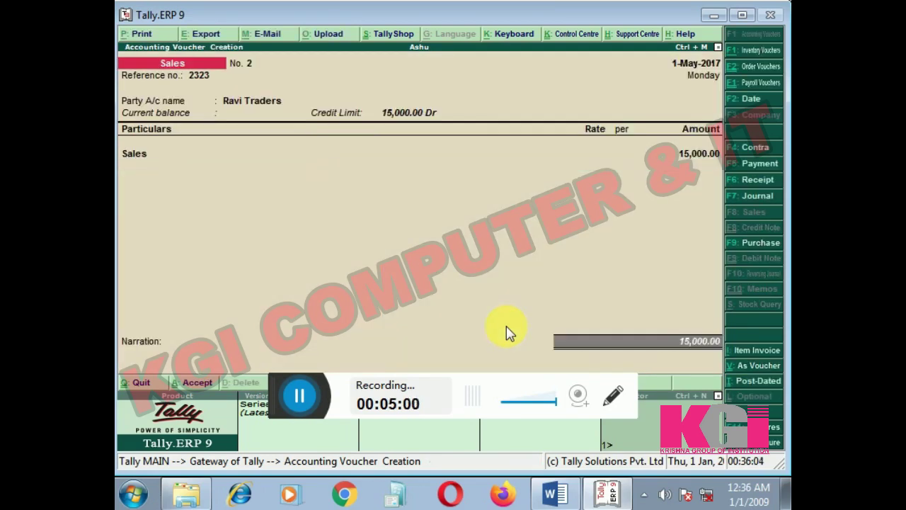
Save the sales voucher without a narration and return to the Gateway of Tally.
key("Return")
key("Return")
key("Return")
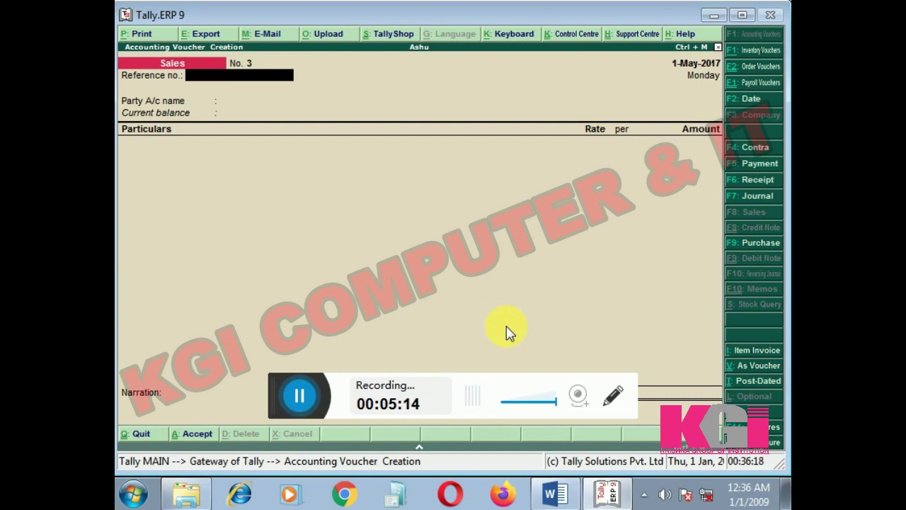
key("Escape")
key("Return")
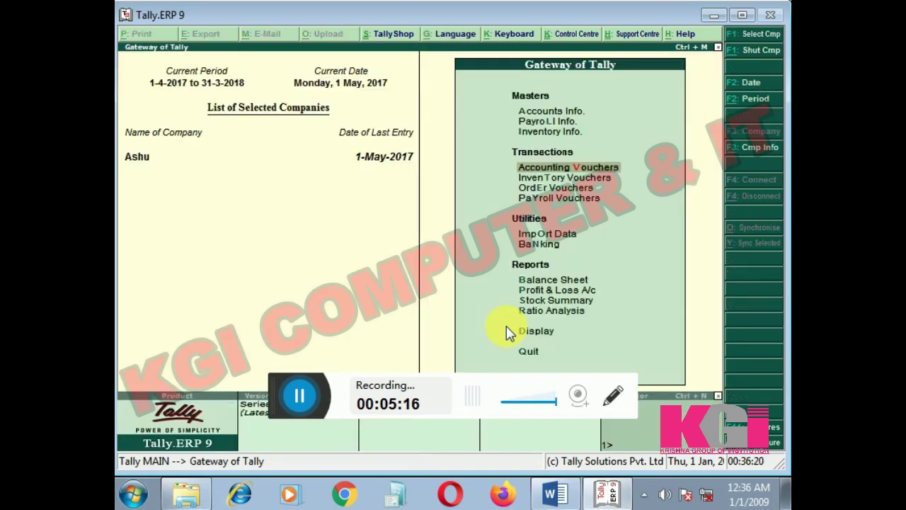
Open the company's Balance Sheet report.
key("Down")
key("Down")
key("Down")
key("Down")
key("Down")
key("Down")
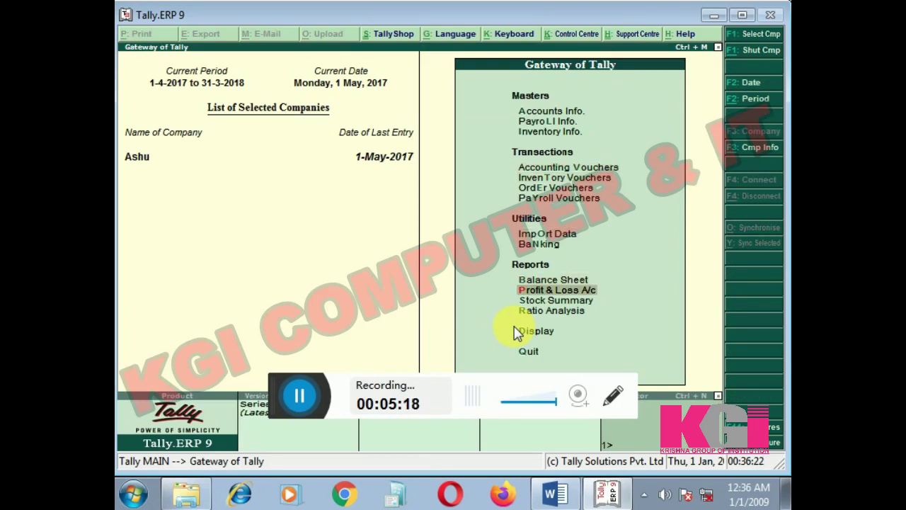
key("Up")
key("Return")
Drill down from the balance sheet into the Current Assets group summary.
key("Down")
key("Down")
key("Right")
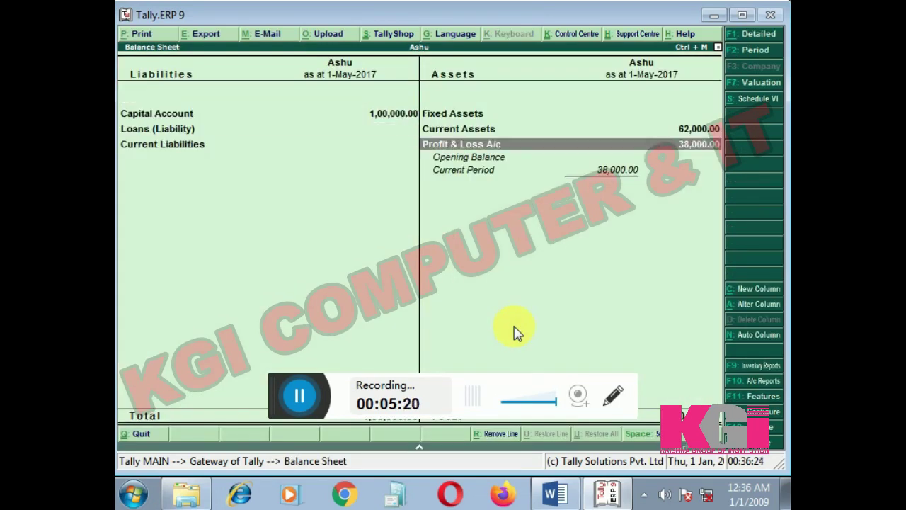
key("Up")
key("Return")
Drill down through Sundry Debtors and the Ravi Traders ledger to its vouchers for May.
key("Down")
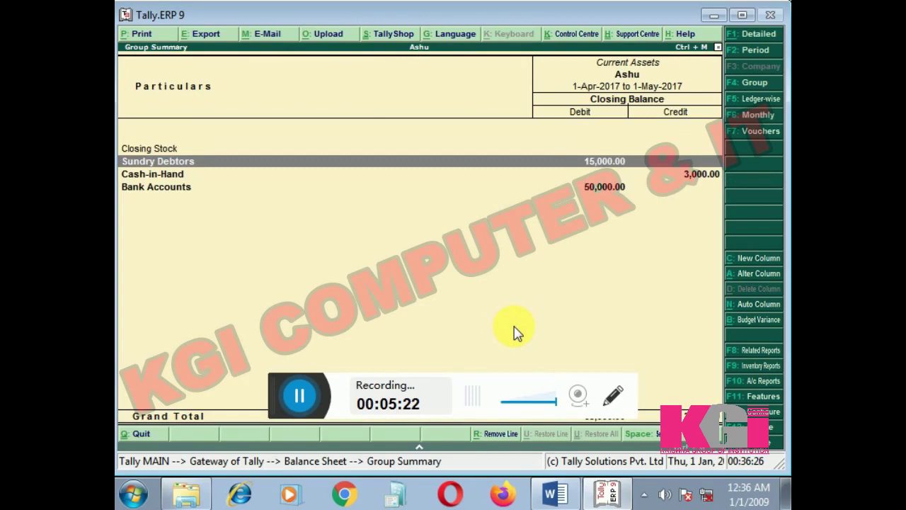
key("Return")
key("Return")
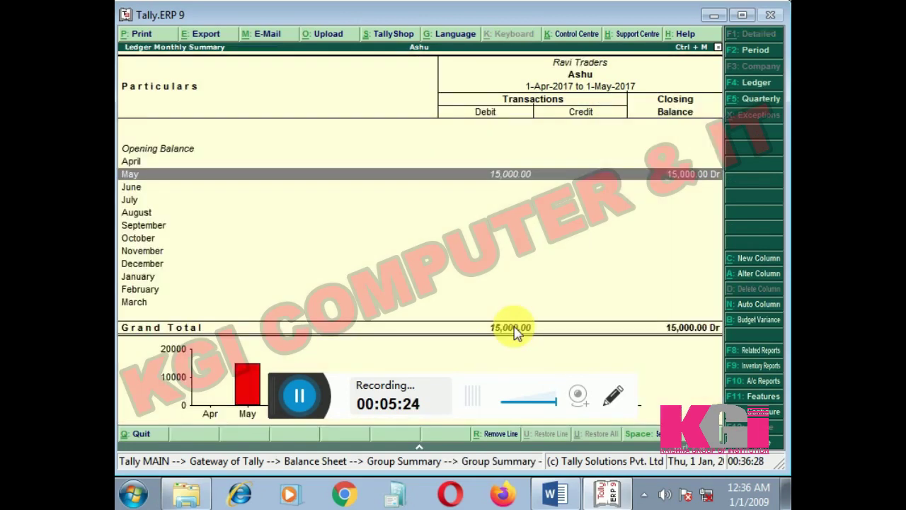
key("Return")
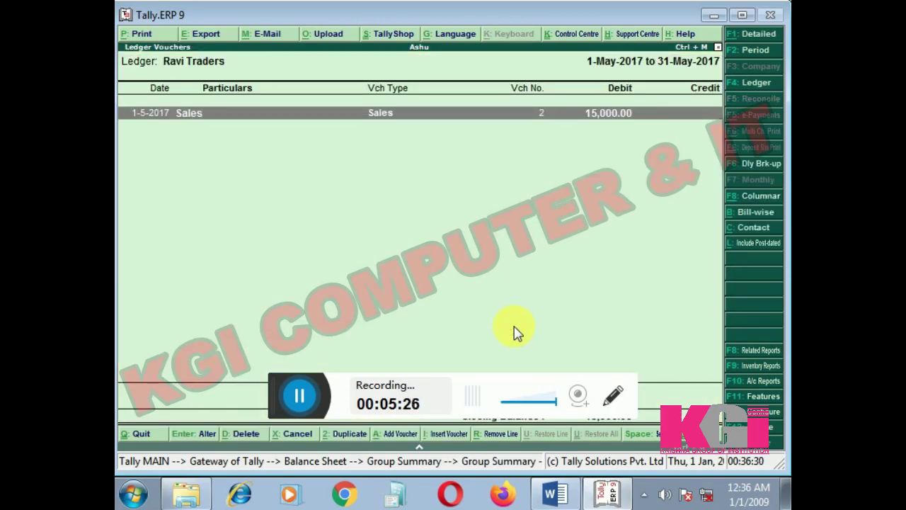
Return to the Current Assets group summary and show its monthly view.
key("Escape")
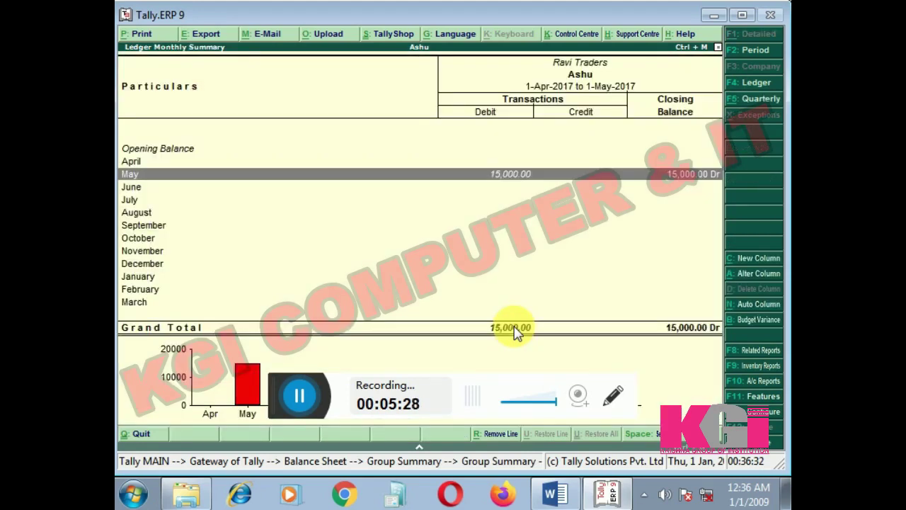
key("Escape")
key("Escape")
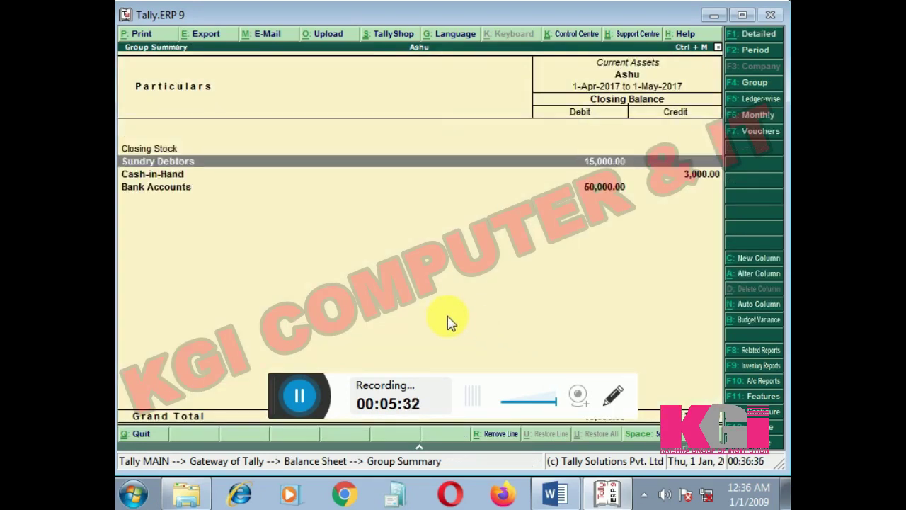
left_click(757, 117)
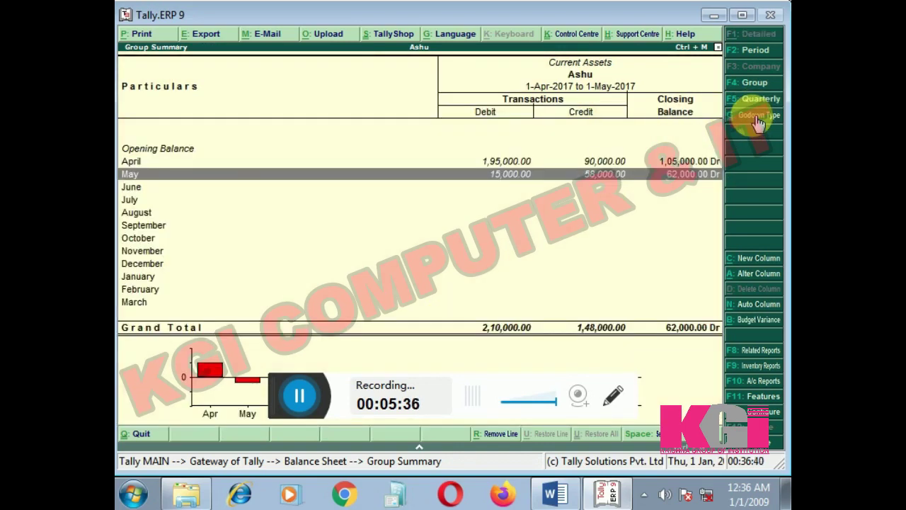